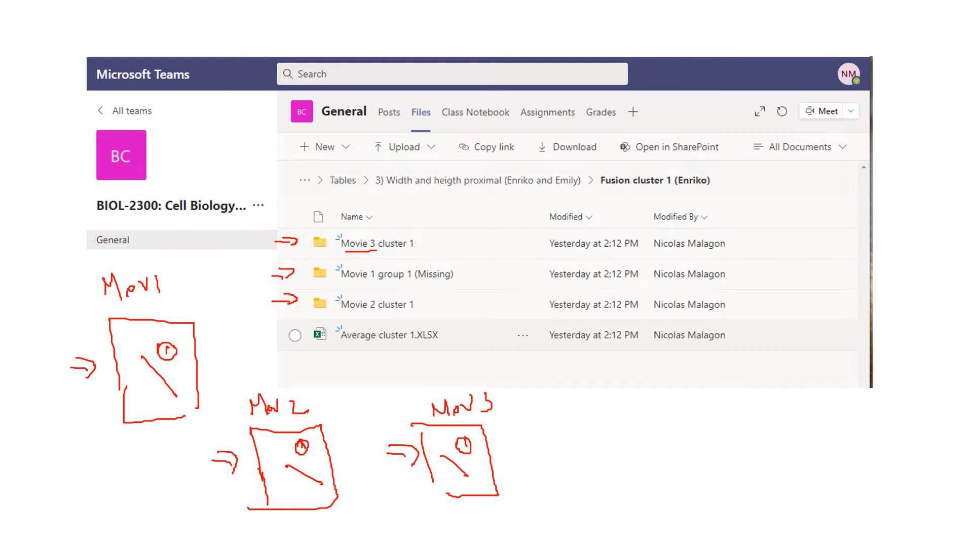
- Advance to the Movie 3 cluster 1 folder slide, then underline the workbook name and circle 'Mov 3 cluster 1'
key(Right)
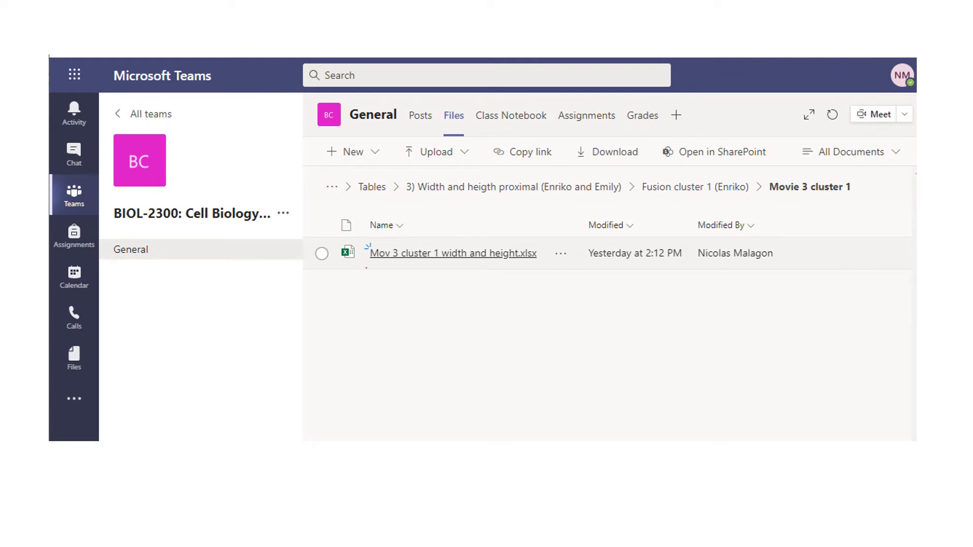
drag(365, 268, 474, 264)
mouse_move(399, 235)
mouse_down()
mouse_move(367, 256)
mouse_move(424, 274)
mouse_move(442, 238)
mouse_move(409, 235)
mouse_up()
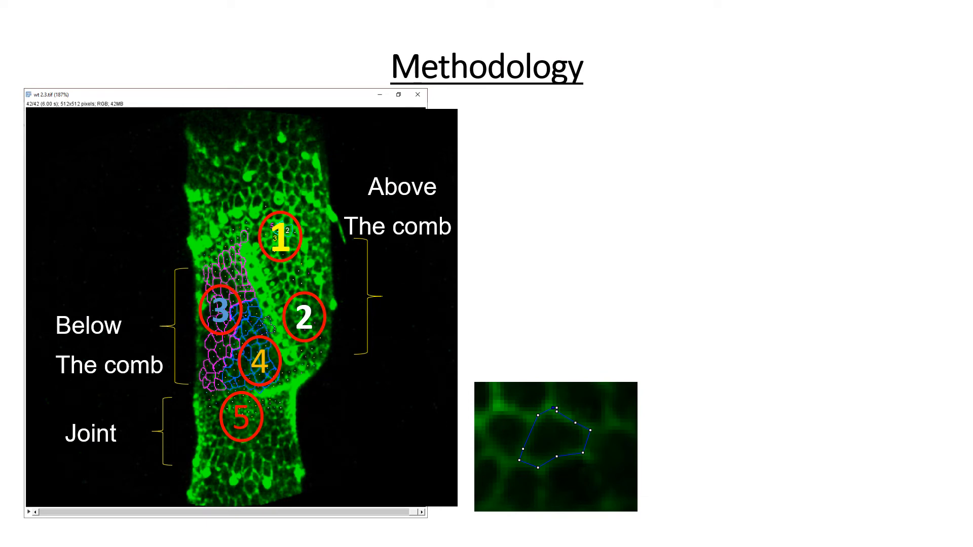
- Reveal the Methodology lines on estimating apical cell area from groups of five cells
key(Right)
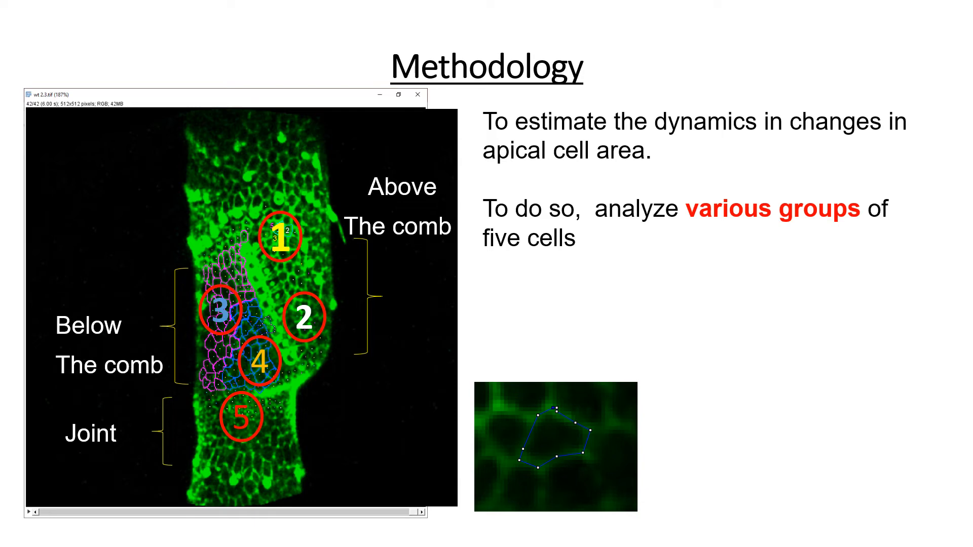
key(Right)
key(Right)
key(Right)
key(Right)
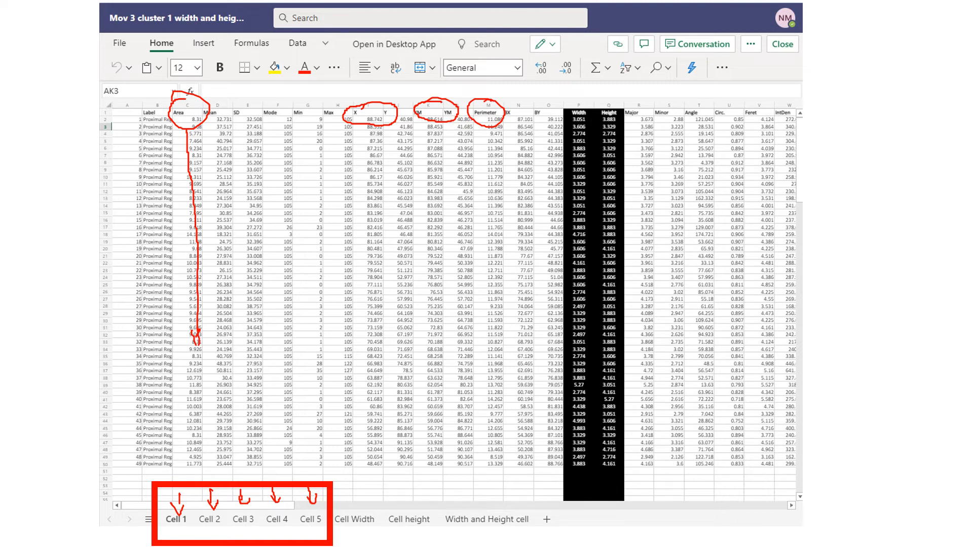
- Draw arrows to the Area column, number format box and sum function, and circle Width/Height headers
drag(172, 60, 186, 90)
drag(481, 64, 490, 86)
mouse_move(587, 92)
mouse_down()
mouse_move(561, 99)
mouse_move(605, 121)
mouse_move(614, 92)
mouse_move(617, 112)
mouse_up()
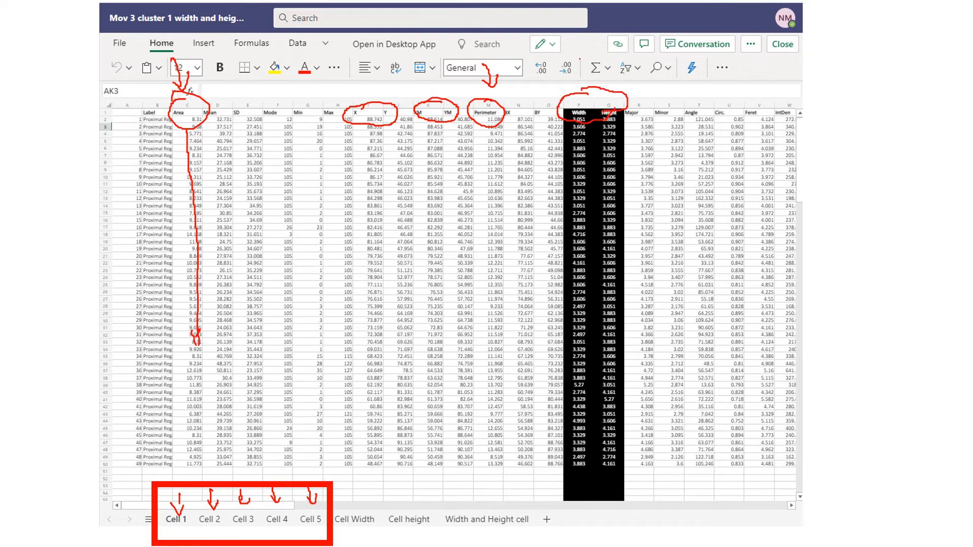
drag(581, 59, 584, 81)
mouse_move(579, 71)
mouse_down()
mouse_move(595, 66)
mouse_move(605, 79)
mouse_move(614, 66)
mouse_up()
- Draw red arrows pointing at the Cell Width, Cell height and Width and Height sheet tabs
mouse_move(351, 489)
mouse_down()
mouse_move(352, 506)
mouse_move(359, 498)
mouse_up()
mouse_move(413, 482)
mouse_down()
mouse_move(414, 498)
mouse_move(421, 492)
mouse_up()
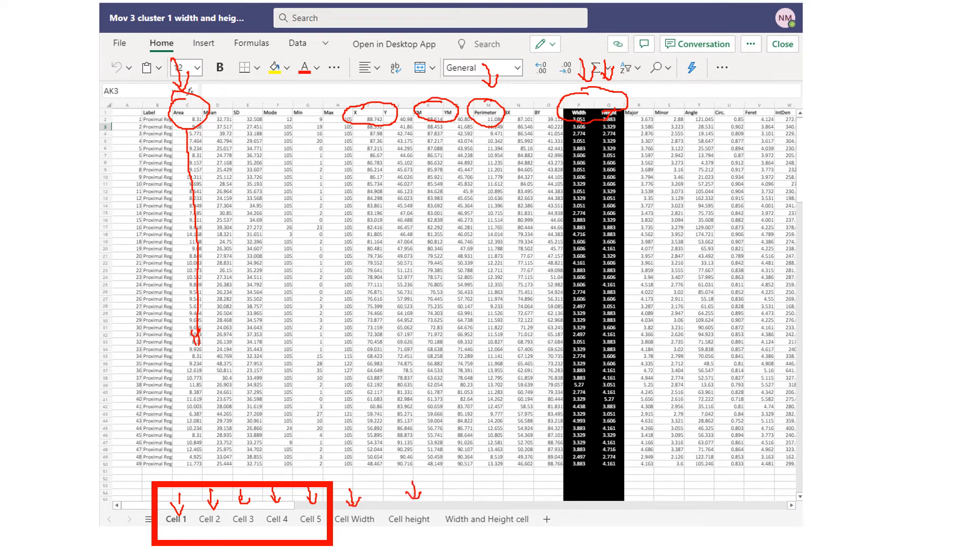
drag(484, 481, 490, 500)
drag(483, 492, 499, 491)
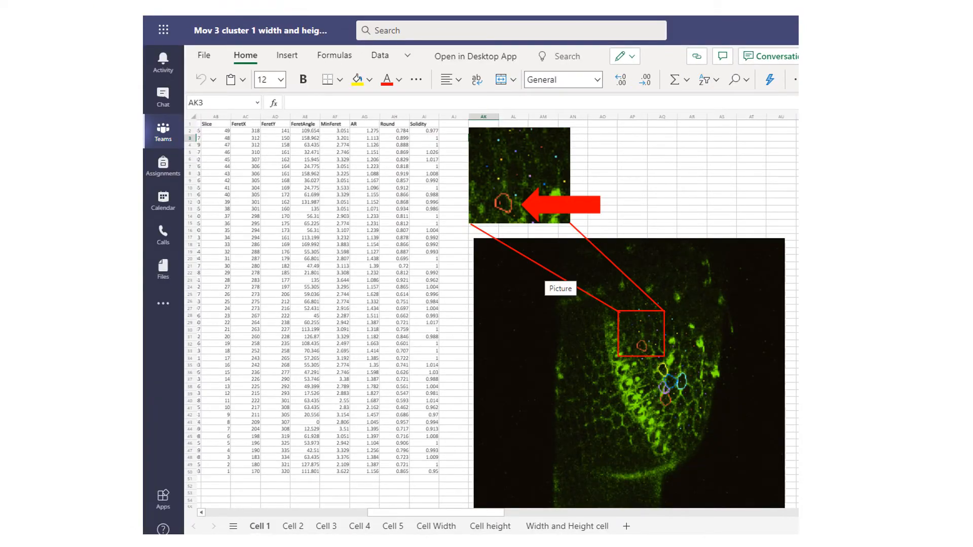
- Circle the Cell 1 tab, Round and Solidity headers; mark the Slice column, rows 15–18, 42 and last rows
mouse_move(263, 505)
mouse_down()
mouse_move(238, 532)
mouse_move(274, 509)
mouse_up()
drag(228, 415, 288, 415)
mouse_move(261, 396)
mouse_down()
mouse_move(276, 401)
mouse_move(281, 431)
mouse_up()
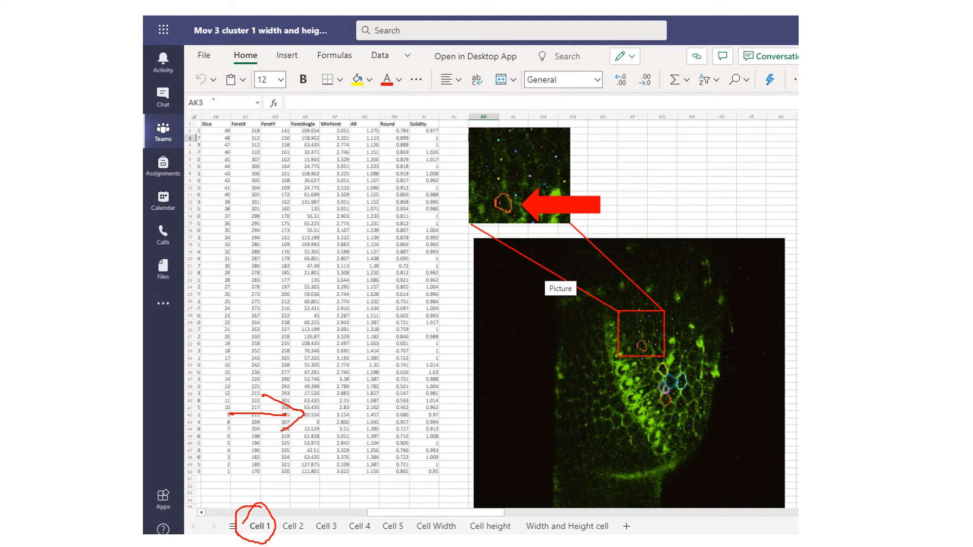
mouse_move(213, 99)
mouse_down()
mouse_move(219, 115)
mouse_move(224, 109)
mouse_up()
mouse_move(237, 229)
mouse_down()
mouse_move(194, 235)
mouse_move(224, 246)
mouse_up()
drag(207, 128, 229, 130)
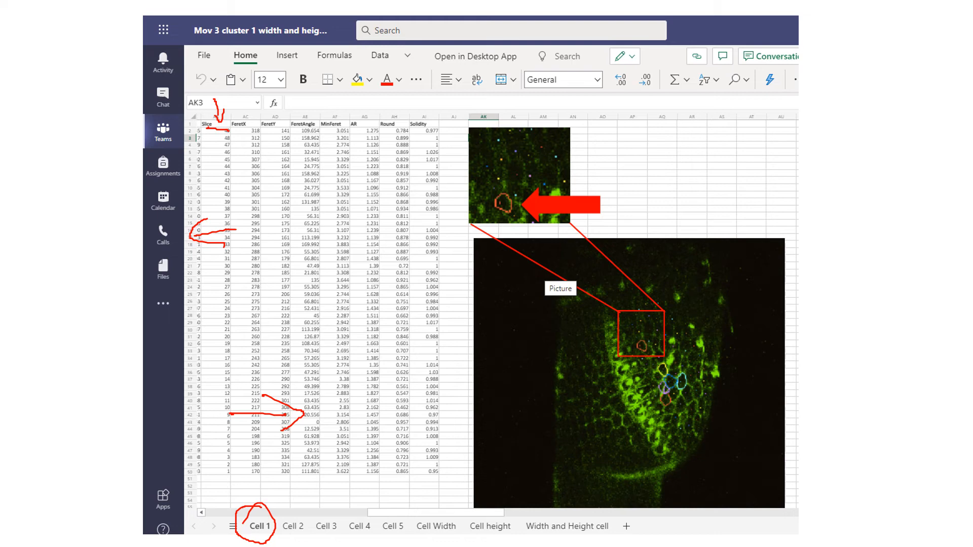
mouse_move(228, 461)
mouse_down()
mouse_move(234, 475)
mouse_move(224, 418)
mouse_move(213, 420)
mouse_up()
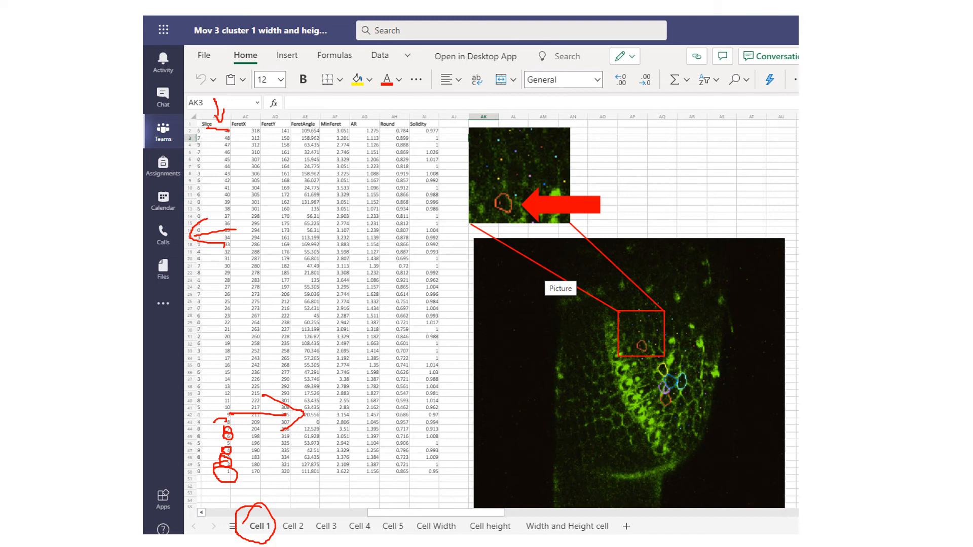
mouse_move(393, 116)
mouse_down()
mouse_move(385, 139)
mouse_move(428, 108)
mouse_up()
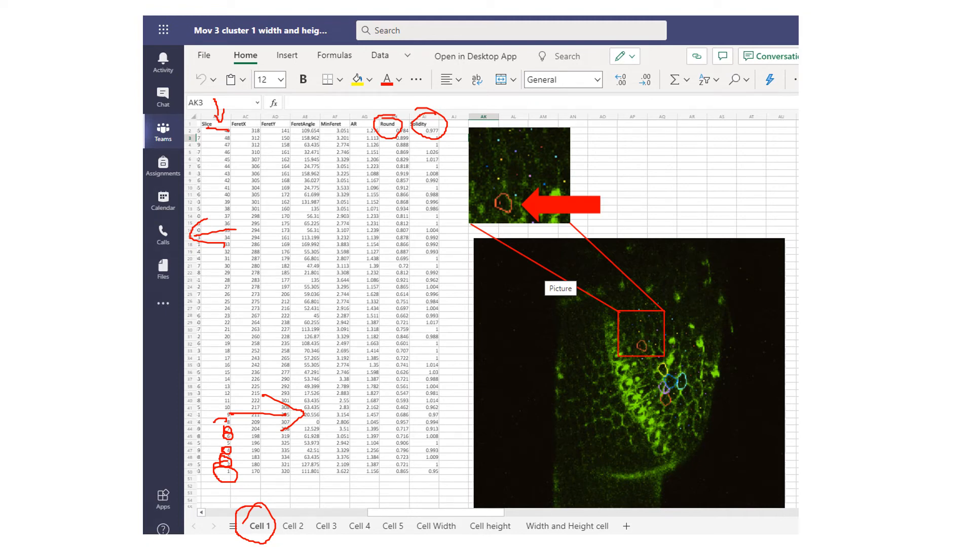
- Mark the picture's red box and traced orange cell, linking them to the Cell 1 data
mouse_move(652, 229)
mouse_down()
mouse_move(660, 287)
mouse_move(668, 279)
mouse_up()
mouse_move(651, 329)
mouse_down()
mouse_move(632, 330)
mouse_move(659, 336)
mouse_up()
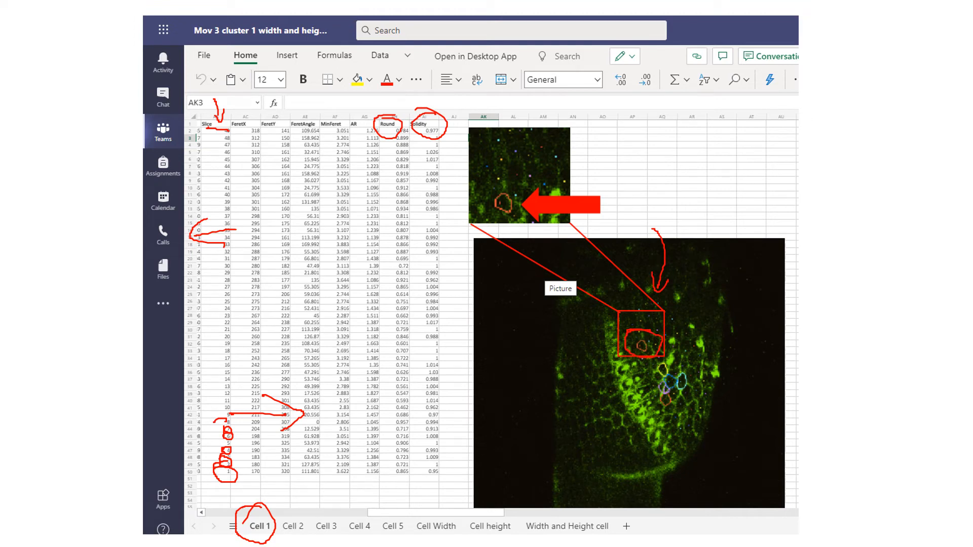
mouse_move(282, 503)
mouse_down()
mouse_move(531, 363)
mouse_move(590, 337)
mouse_move(588, 344)
mouse_up()
mouse_move(499, 184)
mouse_down()
mouse_move(481, 200)
mouse_move(477, 174)
mouse_up()
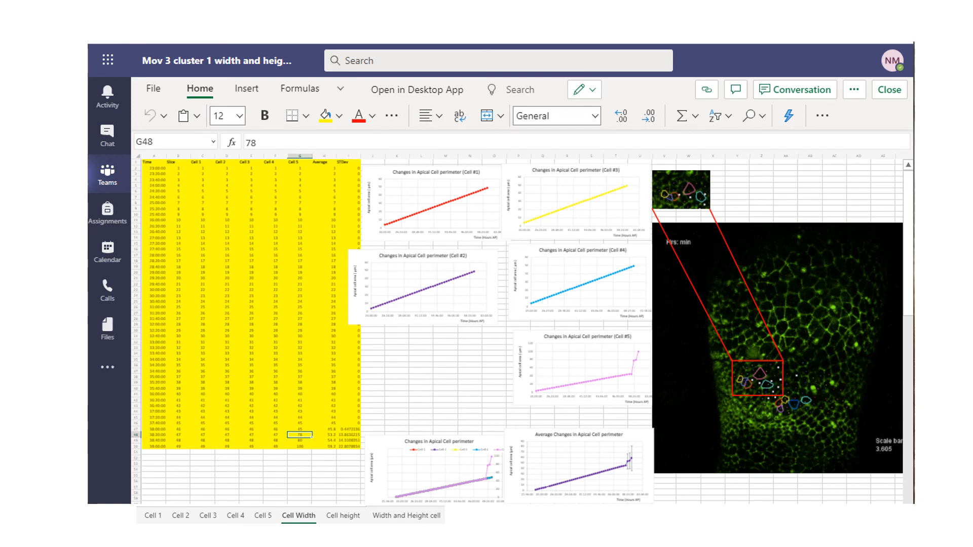
- Cross out the Cell 1–5 sheet tabs, label them 'Raw data', and arrow toward the combined chart
drag(142, 510, 170, 522)
mouse_move(158, 506)
mouse_down()
mouse_move(147, 528)
mouse_move(189, 518)
mouse_move(180, 527)
mouse_up()
mouse_move(201, 507)
mouse_down()
mouse_move(238, 524)
mouse_move(213, 529)
mouse_up()
mouse_move(229, 508)
mouse_down()
mouse_move(255, 520)
mouse_move(234, 526)
mouse_move(265, 522)
mouse_up()
drag(260, 510, 257, 528)
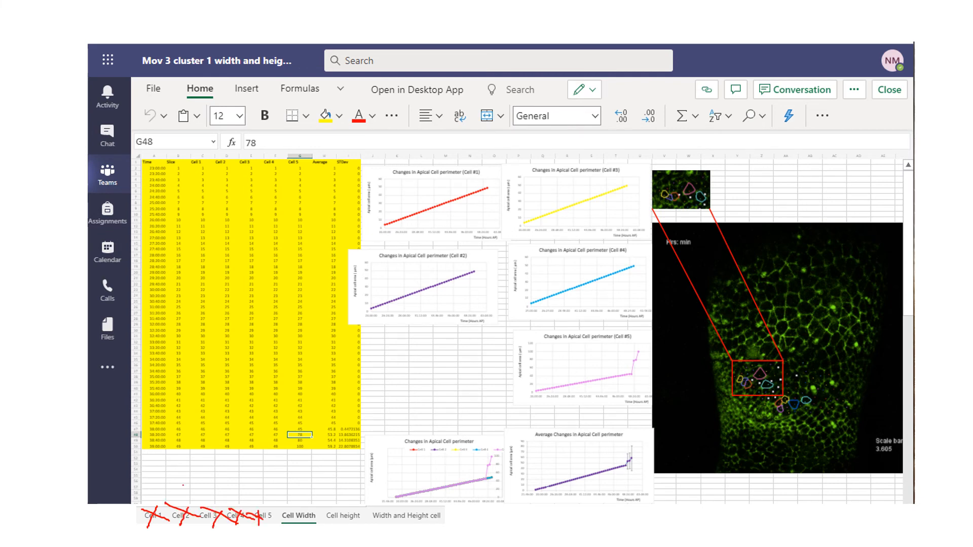
mouse_move(183, 482)
mouse_down()
mouse_move(224, 493)
mouse_move(233, 478)
mouse_move(249, 496)
mouse_move(256, 485)
mouse_move(269, 494)
mouse_up()
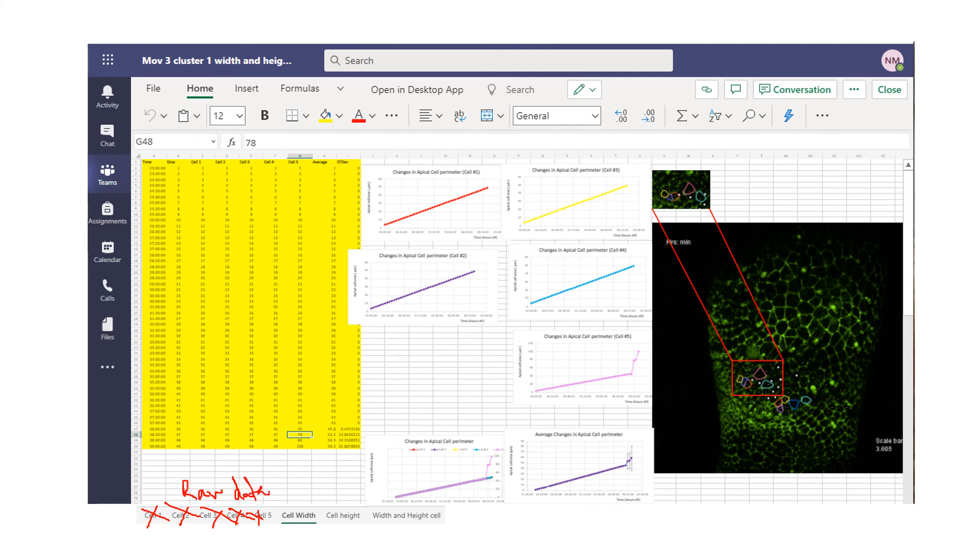
mouse_move(288, 479)
mouse_down()
mouse_move(308, 494)
mouse_move(386, 493)
mouse_up()
drag(381, 487, 391, 489)
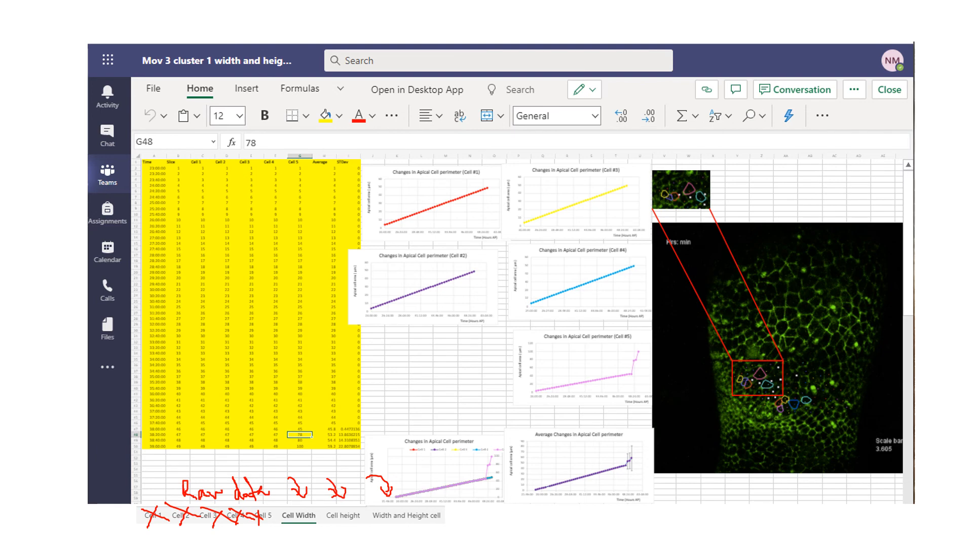
- Point arrows at the Time, Slice and Cell column headers, circle Average, and underline Cell 1–2 values
drag(155, 140, 154, 154)
mouse_move(148, 147)
mouse_down()
mouse_move(163, 144)
mouse_move(175, 159)
mouse_up()
drag(170, 151, 197, 149)
drag(193, 148, 219, 152)
mouse_move(213, 147)
mouse_down()
mouse_move(224, 145)
mouse_move(208, 165)
mouse_move(274, 165)
mouse_up()
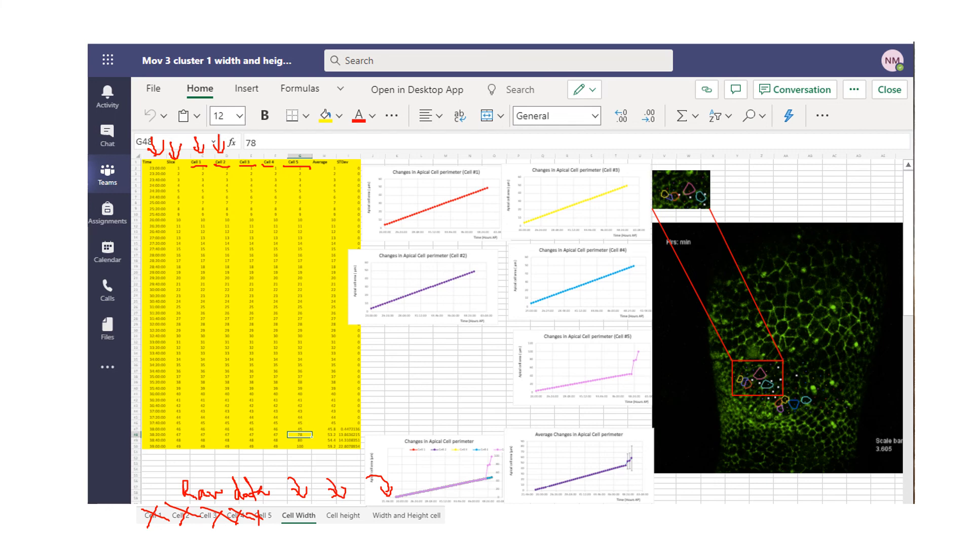
mouse_move(317, 152)
mouse_down()
mouse_move(355, 172)
mouse_move(349, 151)
mouse_up()
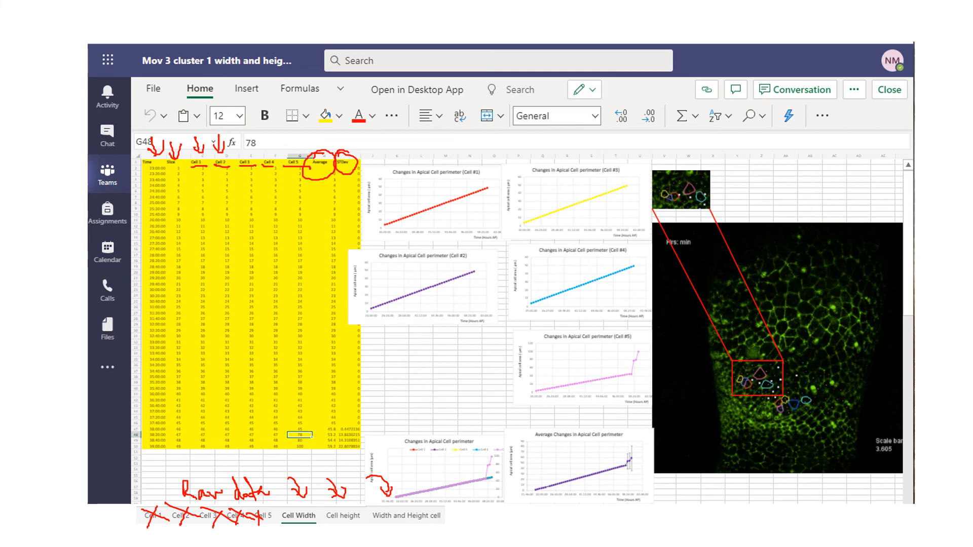
mouse_move(199, 175)
mouse_down()
mouse_move(231, 175)
mouse_move(211, 186)
mouse_up()
- Trace the rising lines on the Cell #1 and Cell #3 charts and write a copy-paste note in the margin
mouse_move(404, 221)
mouse_down()
mouse_move(477, 188)
mouse_move(474, 199)
mouse_up()
drag(547, 203, 580, 181)
mouse_move(568, 178)
mouse_down()
mouse_move(581, 178)
mouse_move(579, 189)
mouse_up()
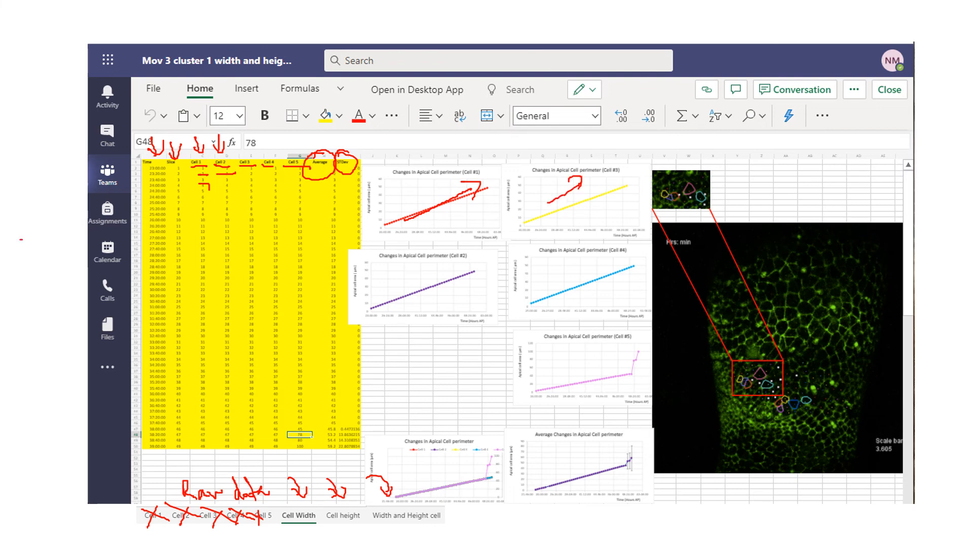
mouse_move(27, 240)
mouse_down()
mouse_move(20, 254)
mouse_move(45, 227)
mouse_up()
mouse_move(29, 193)
mouse_down()
mouse_move(65, 251)
mouse_move(48, 293)
mouse_move(54, 239)
mouse_move(66, 240)
mouse_up()
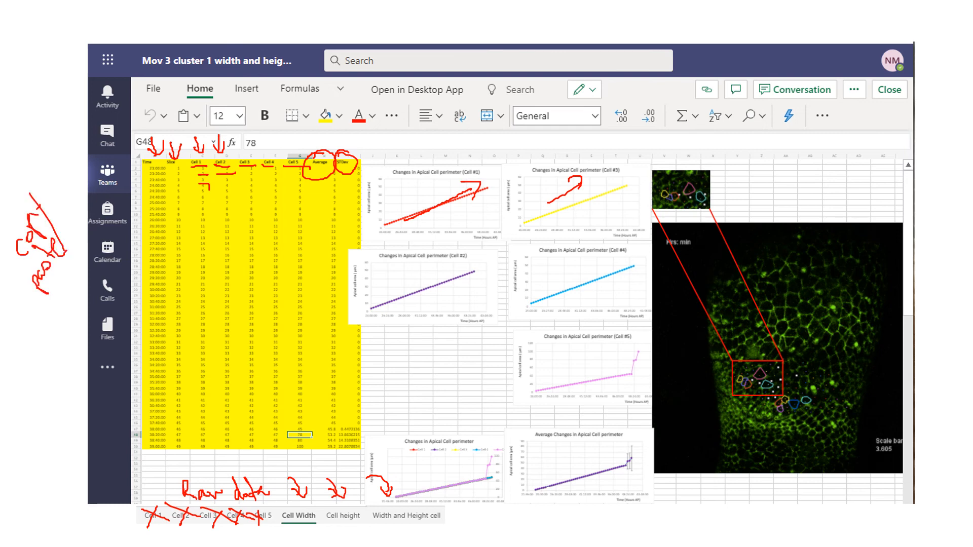
- Draw a line down the Cell 1 column and mark its first and last values
mouse_move(189, 159)
mouse_down()
mouse_move(179, 405)
mouse_move(211, 442)
mouse_move(209, 179)
mouse_move(191, 161)
mouse_up()
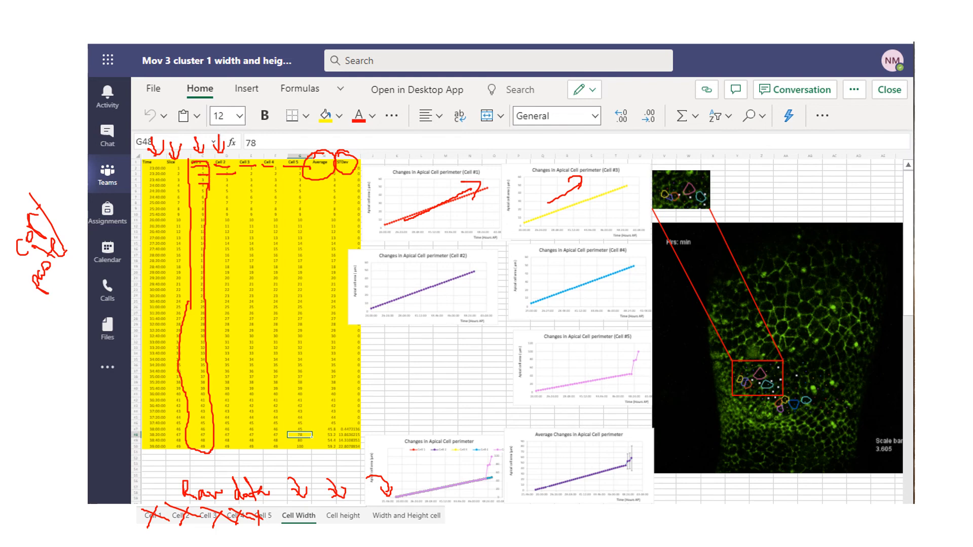
drag(170, 170, 190, 170)
drag(183, 164, 191, 164)
drag(173, 449, 190, 446)
drag(190, 446, 184, 456)
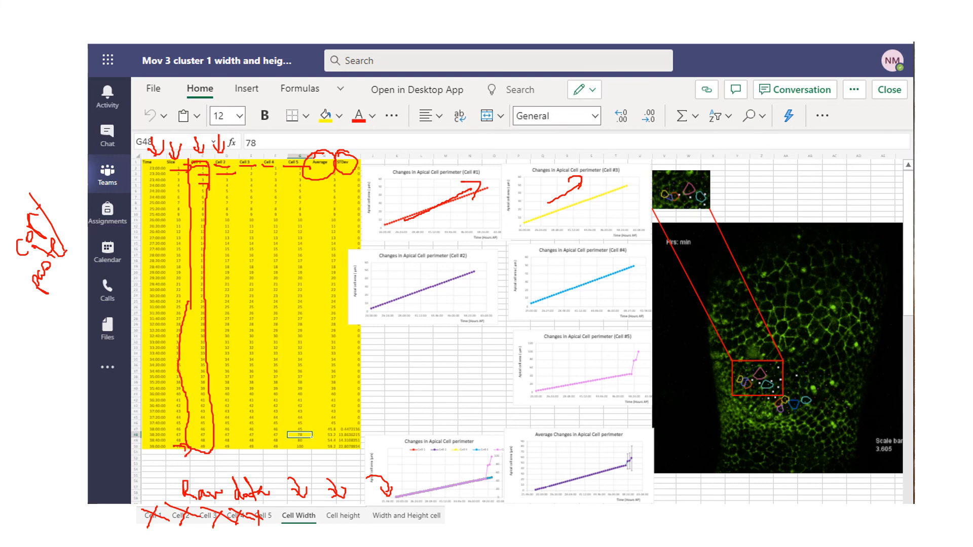